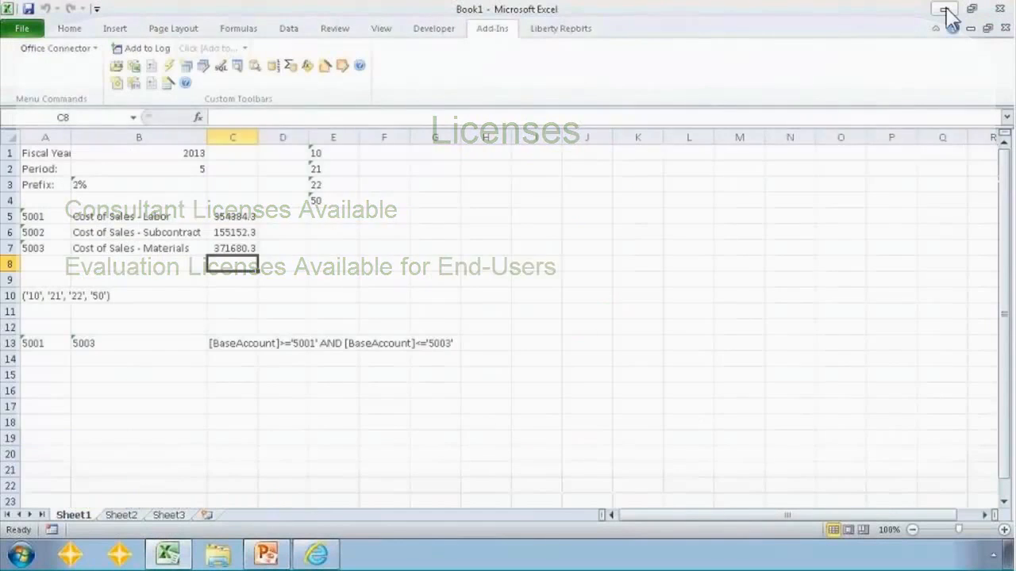
Open the GL Financial Statements with Drill-Down template for Timberline Construction from Office Connector Launch Pad and switch to it in Excel
{"action": "left_click", "coordinate": [944, 10]}
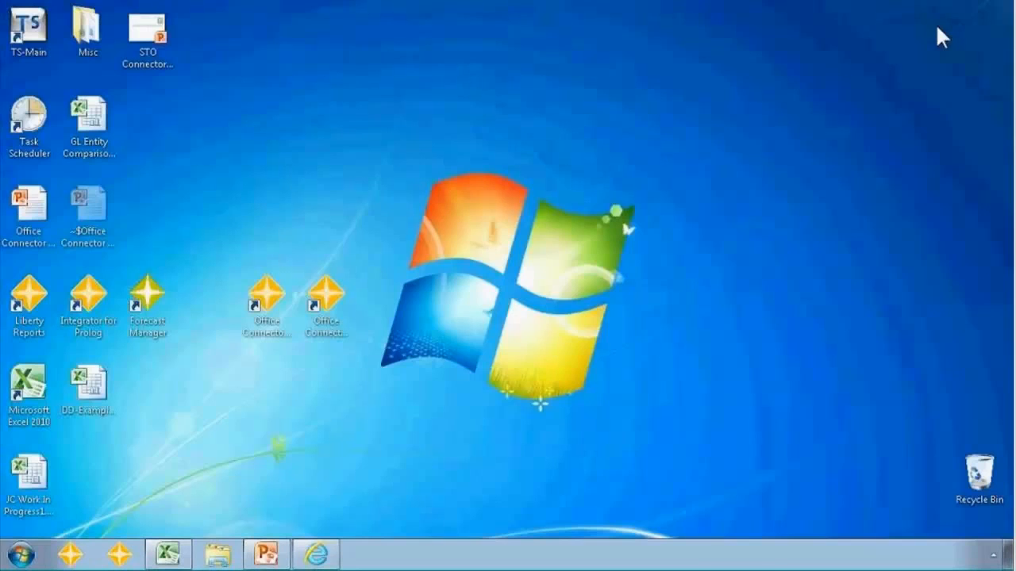
{"action": "left_click", "coordinate": [264, 296]}
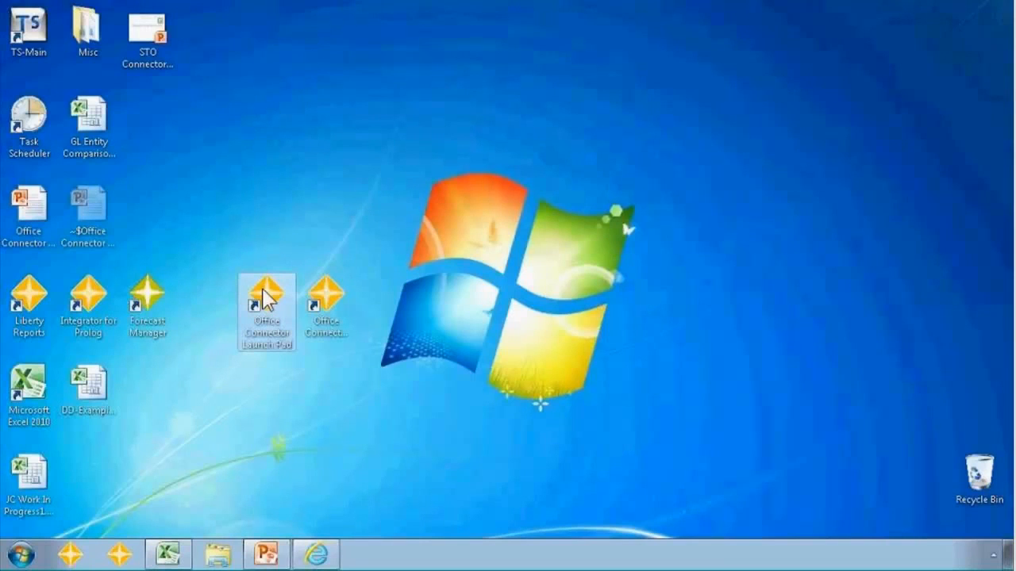
{"action": "double_click", "coordinate": [264, 297]}
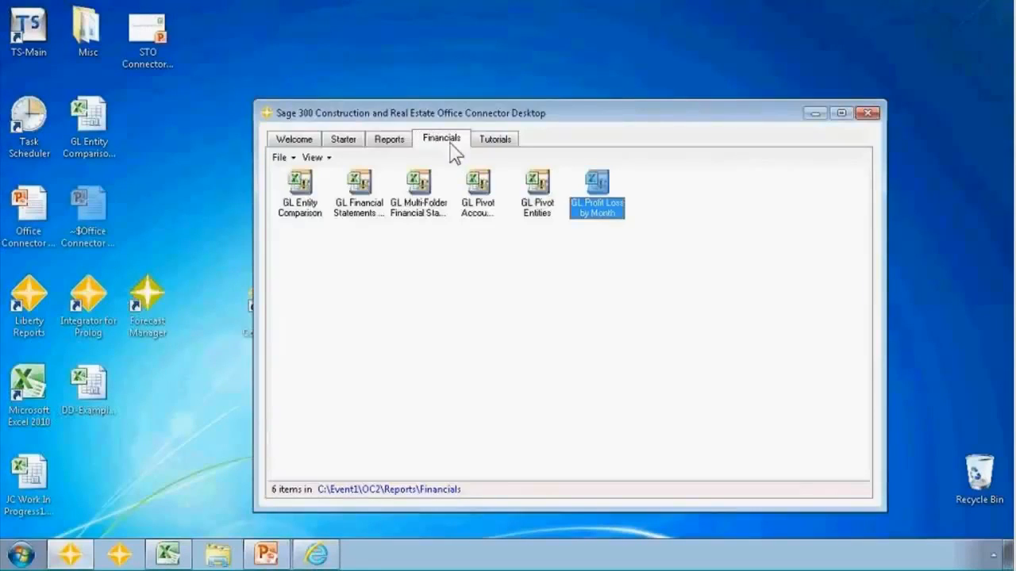
{"action": "left_click", "coordinate": [303, 189]}
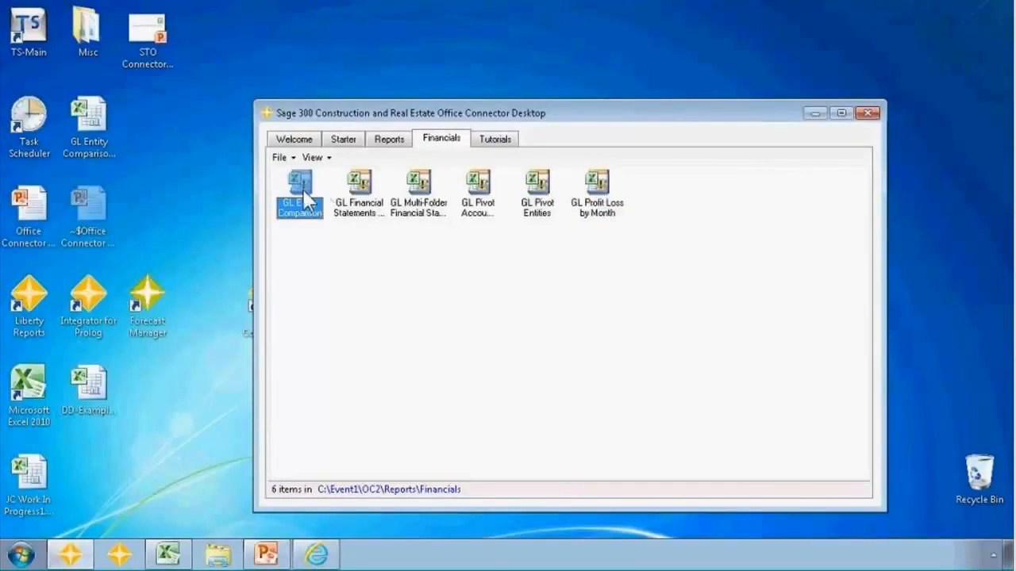
{"action": "left_click", "coordinate": [361, 195]}
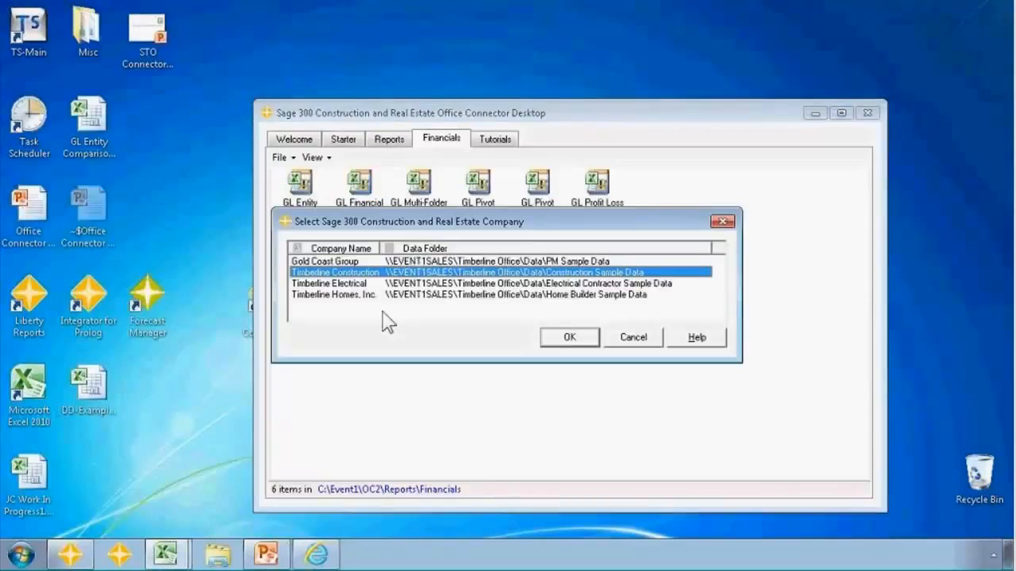
{"action": "left_click", "coordinate": [568, 337]}
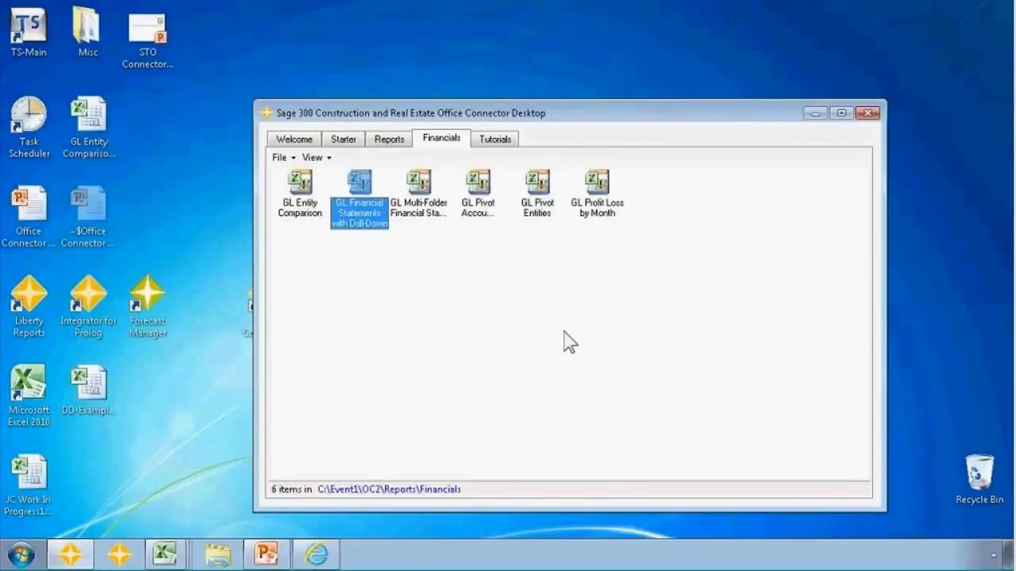
{"action": "left_click", "coordinate": [167, 554]}
{"action": "left_click", "coordinate": [138, 494]}
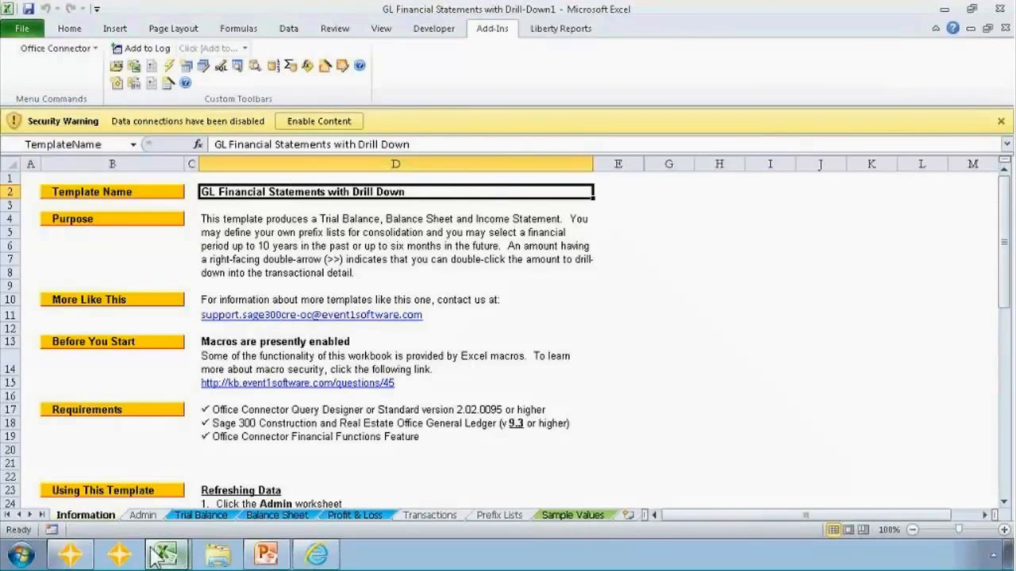
Set the Admin sheet's fiscal year to 2013 and fiscal period to 10, and close the workbook without saving
{"action": "left_click", "coordinate": [144, 516]}
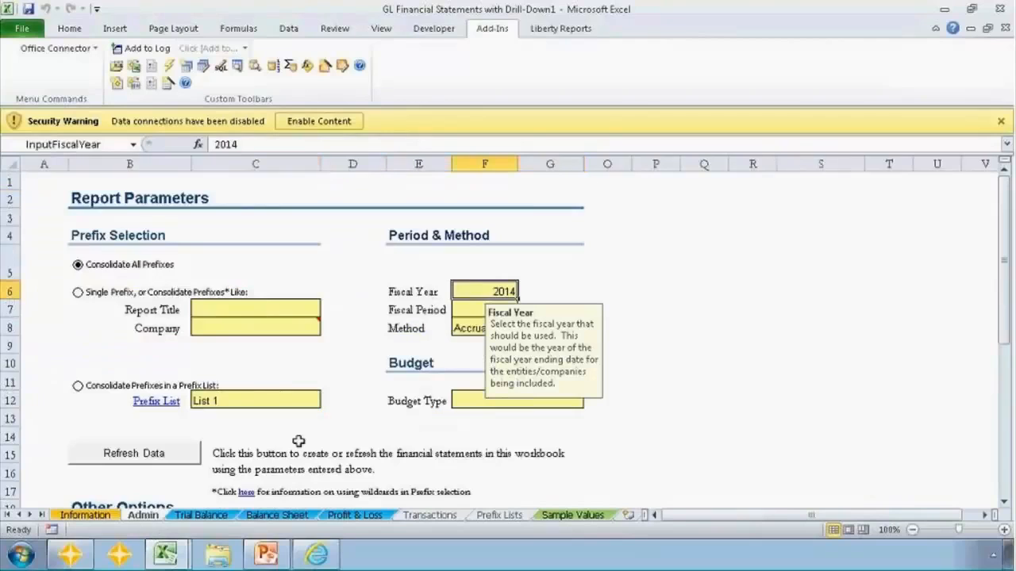
{"action": "left_click", "coordinate": [477, 310]}
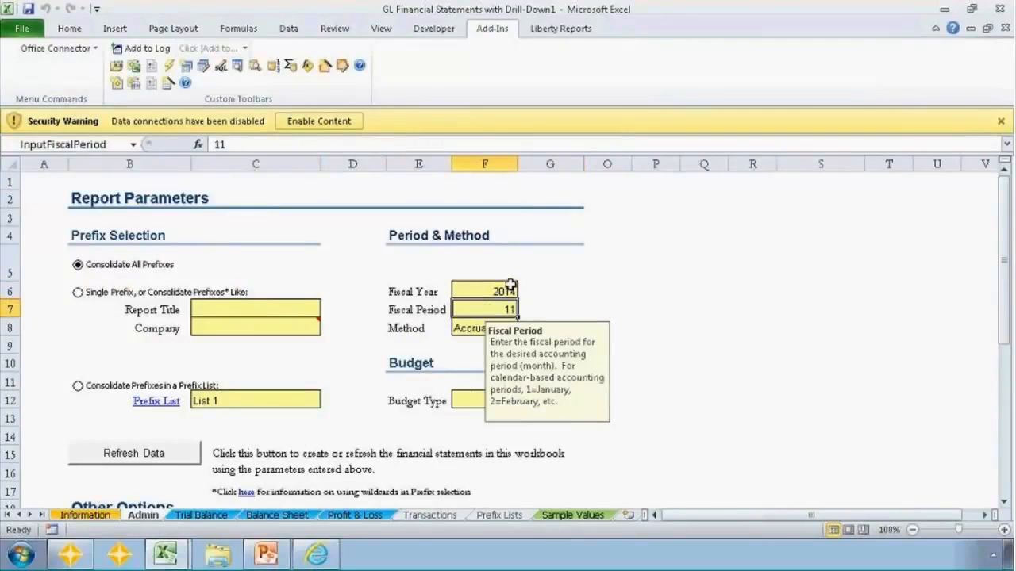
{"action": "left_click", "coordinate": [503, 291]}
{"action": "type", "text": "2013"}
{"action": "key", "text": "Return"}
{"action": "type", "text": "10"}
{"action": "key", "text": "Return"}
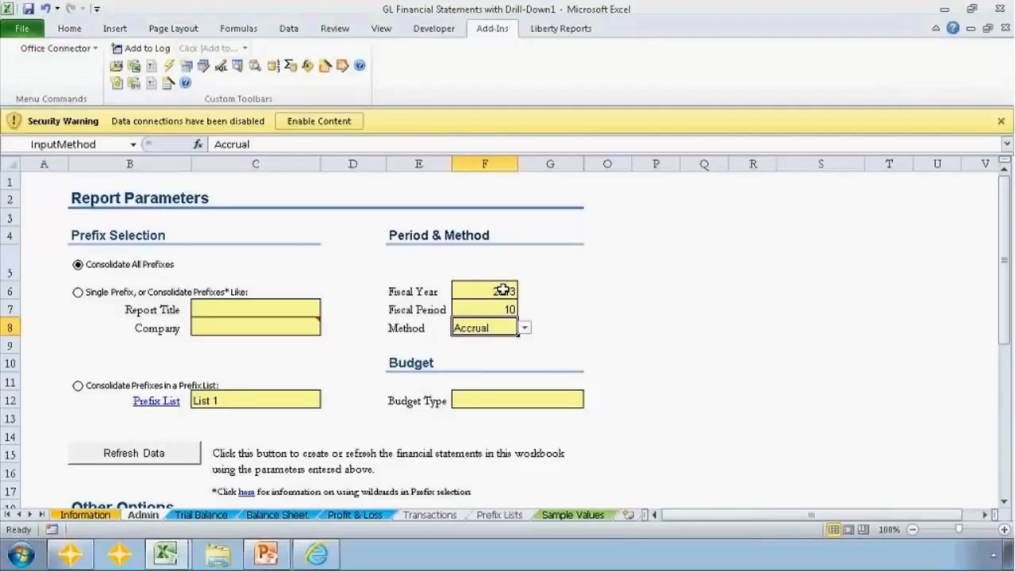
{"action": "left_click", "coordinate": [1000, 10]}
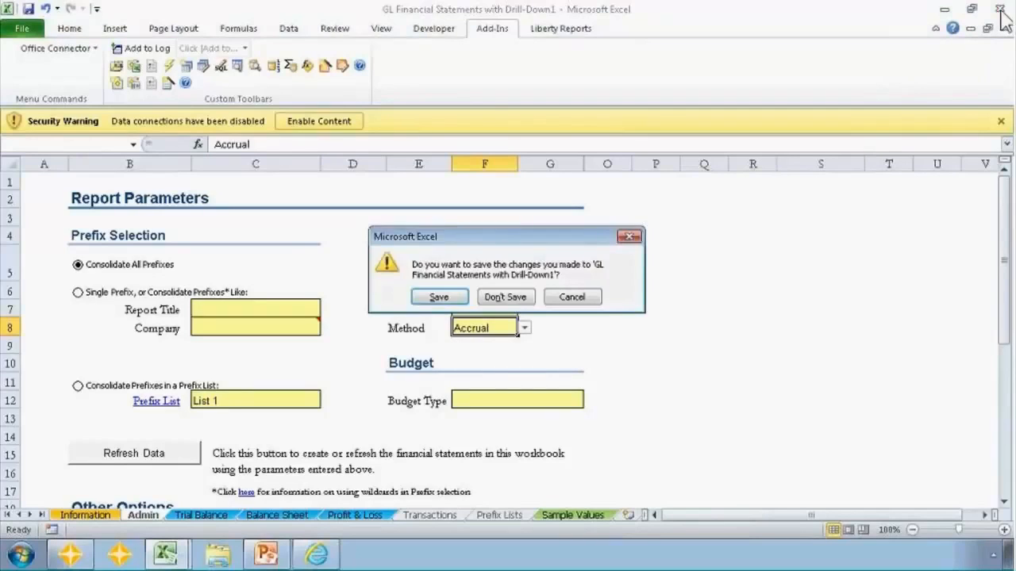
{"action": "left_click", "coordinate": [508, 298]}
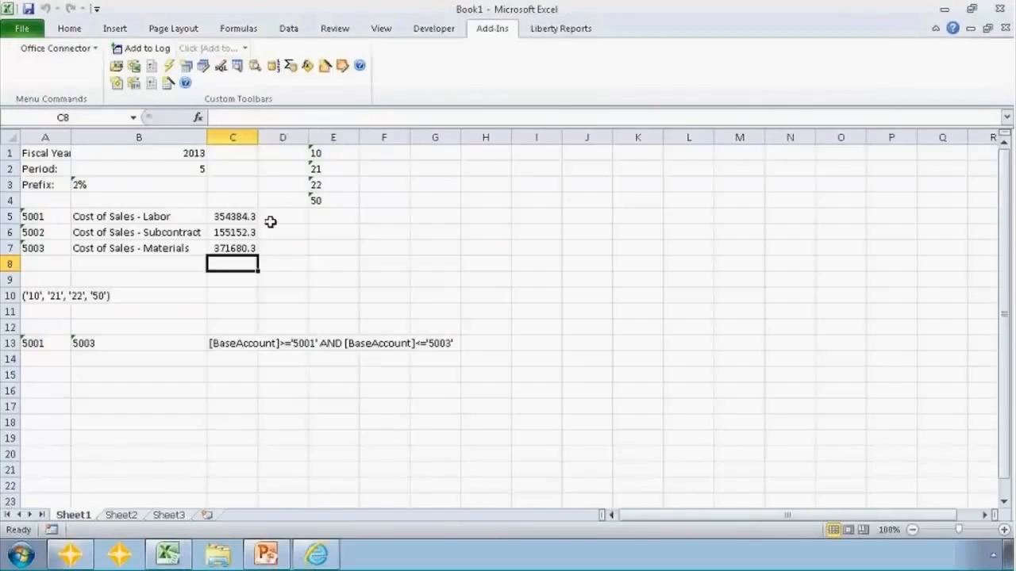
Inspect the TSGLAmount formula for Cost of Sales - Labor, and return to the Excel workbook from the PowerPoint slide show
{"action": "left_click", "coordinate": [240, 219]}
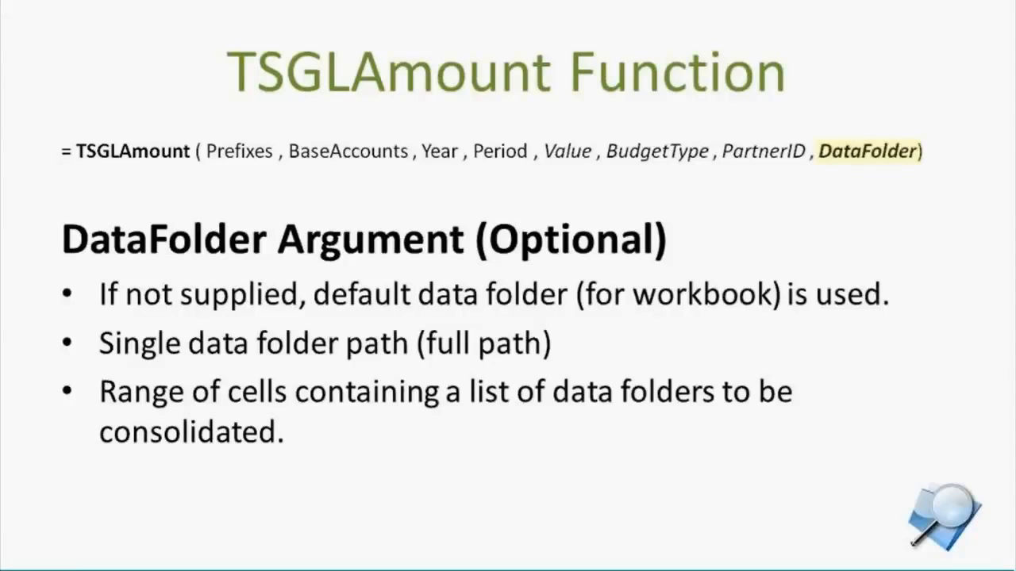
{"action": "key", "text": "Escape"}
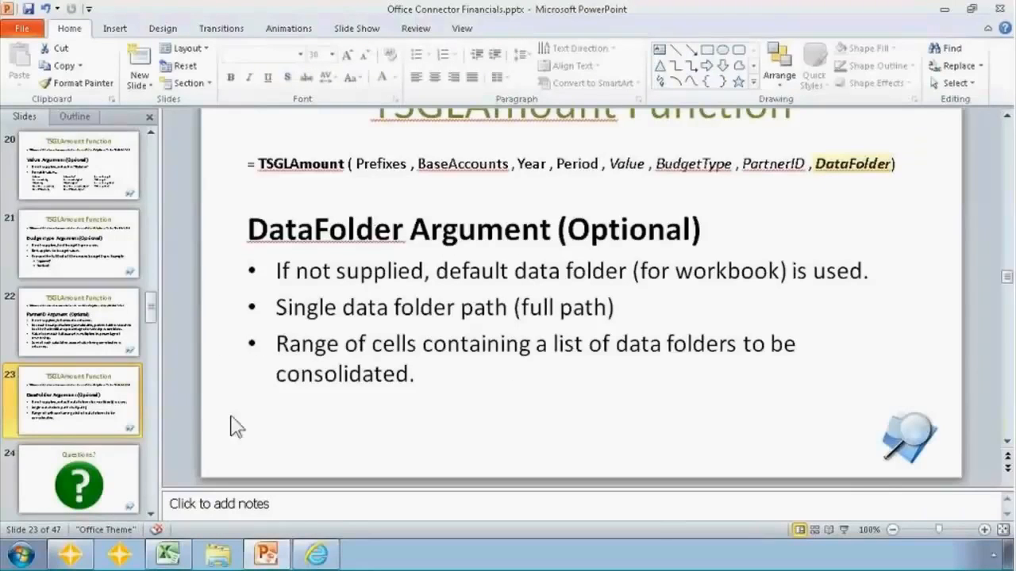
{"action": "left_click", "coordinate": [168, 554]}
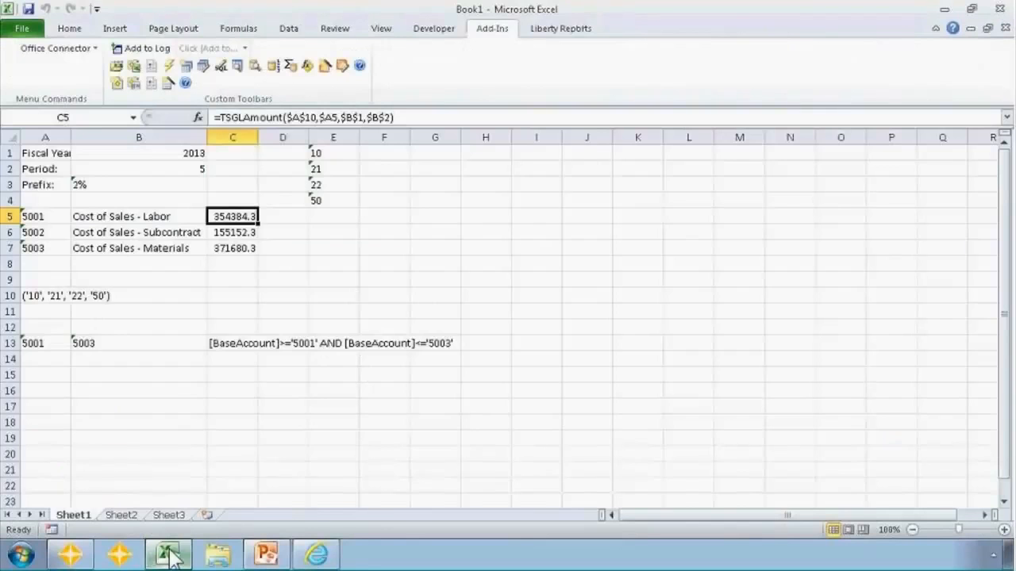
Start a query at cell A4 of Sheet2 on the GL Base account table, including the Base Account and Base Account Title fields
{"action": "left_click", "coordinate": [122, 517]}
{"action": "left_click", "coordinate": [40, 201]}
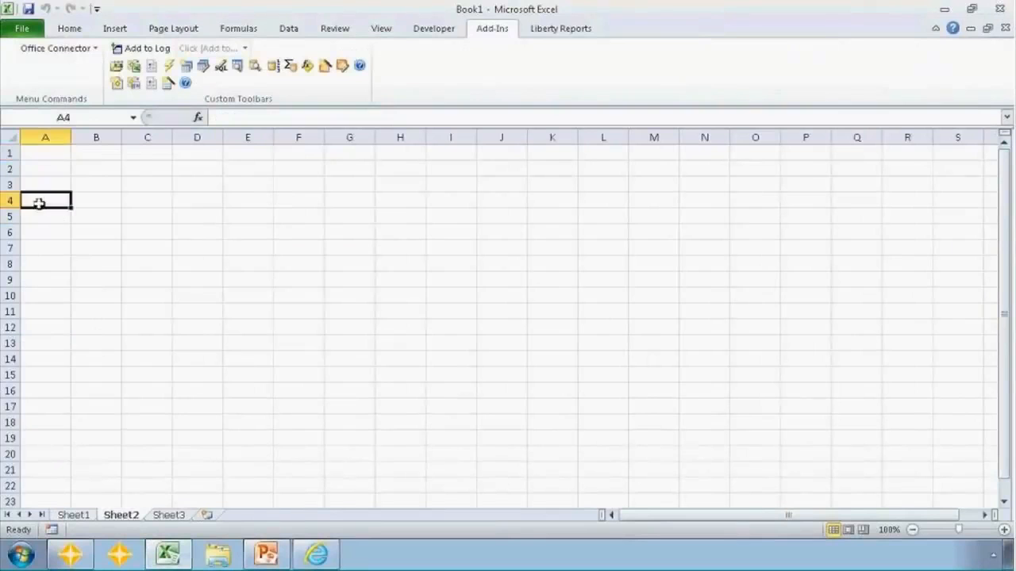
{"action": "left_click", "coordinate": [186, 67]}
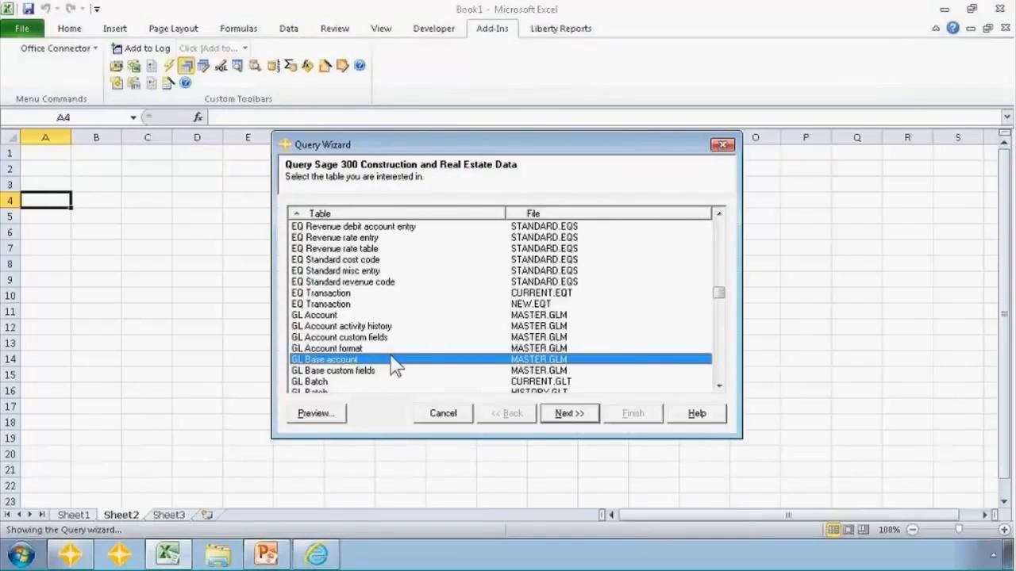
{"action": "left_click", "coordinate": [562, 414]}
{"action": "key", "text": "space"}
{"action": "key", "text": "Down"}
{"action": "key", "text": "space"}
{"action": "key", "text": "Down"}
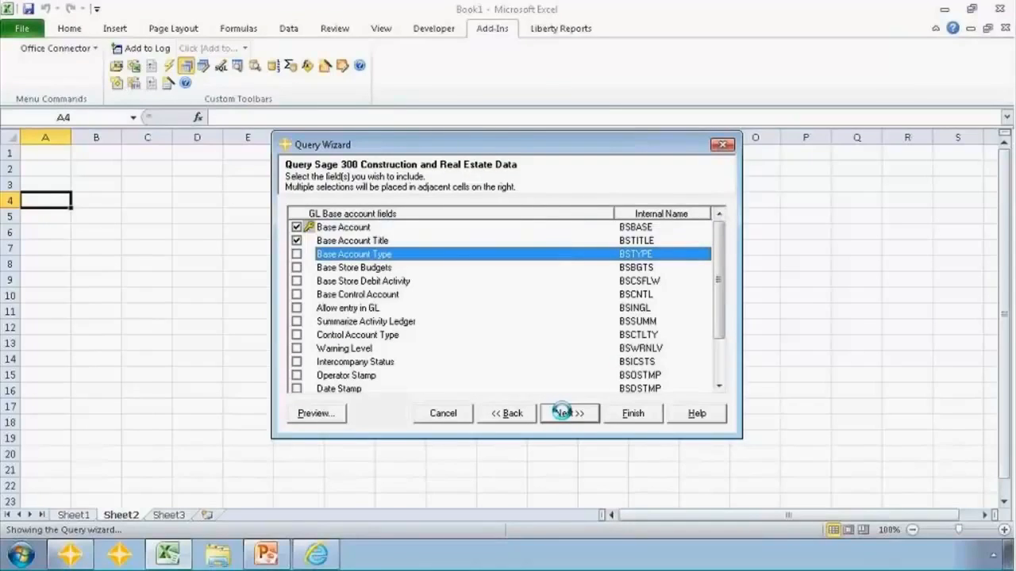
{"action": "left_click", "coordinate": [561, 413]}
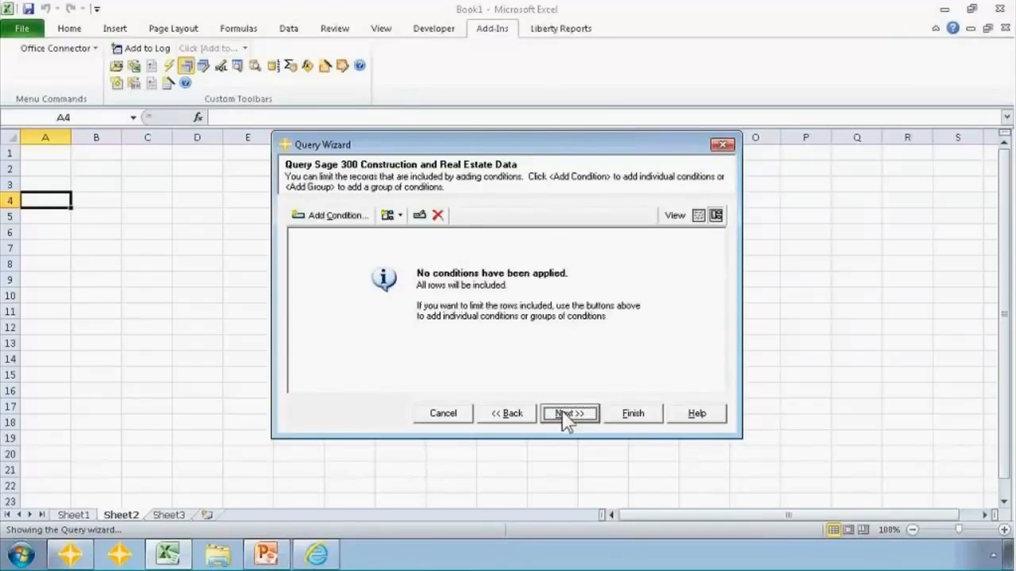
Add a query condition that Base Account Type equals the literal value Income, and insert the query results in the sheet
{"action": "left_click", "coordinate": [339, 217]}
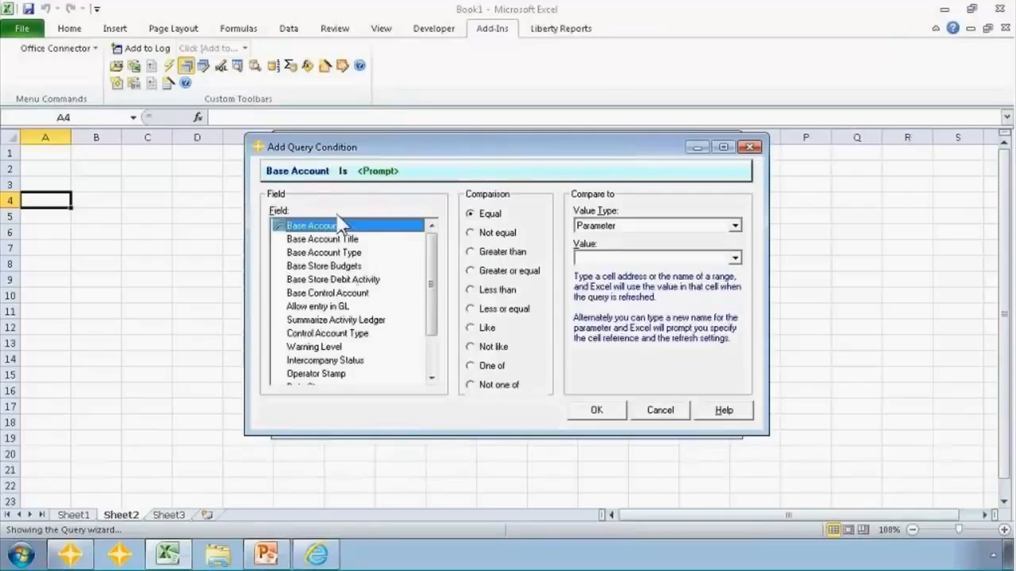
{"action": "left_click", "coordinate": [325, 252]}
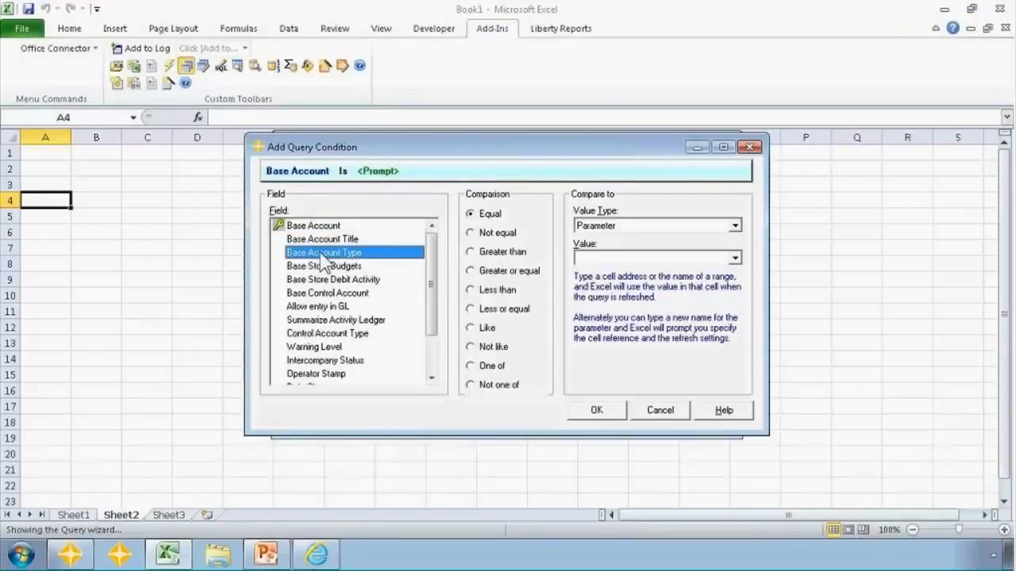
{"action": "left_click", "coordinate": [735, 226]}
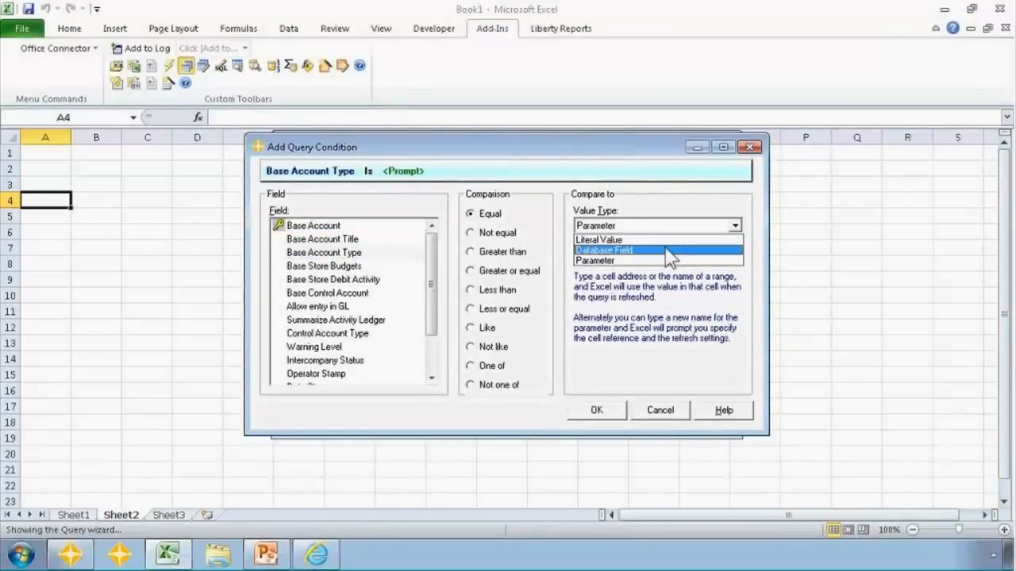
{"action": "left_click", "coordinate": [660, 241]}
{"action": "left_click", "coordinate": [735, 257]}
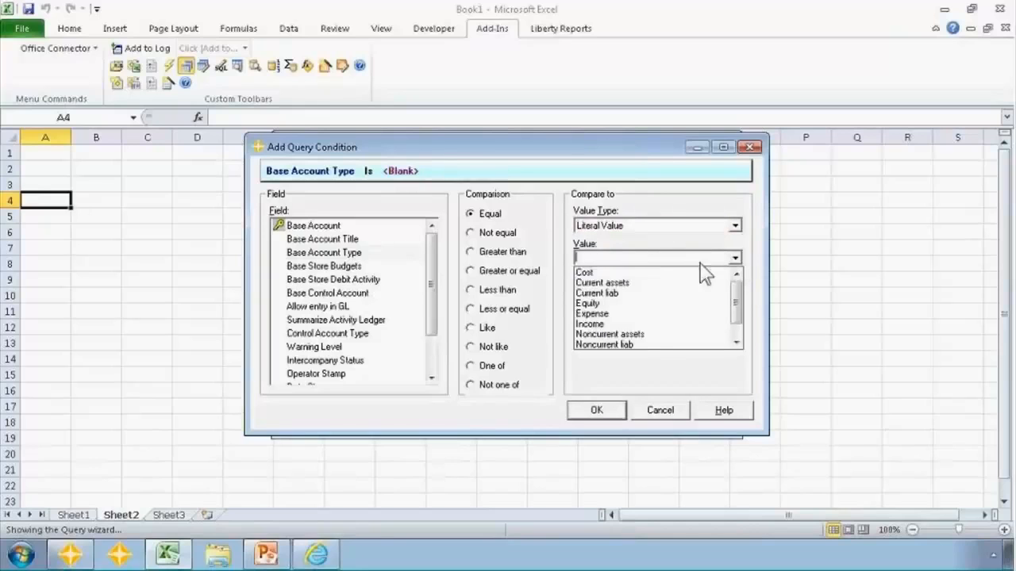
{"action": "left_click", "coordinate": [611, 324]}
{"action": "left_click", "coordinate": [599, 411]}
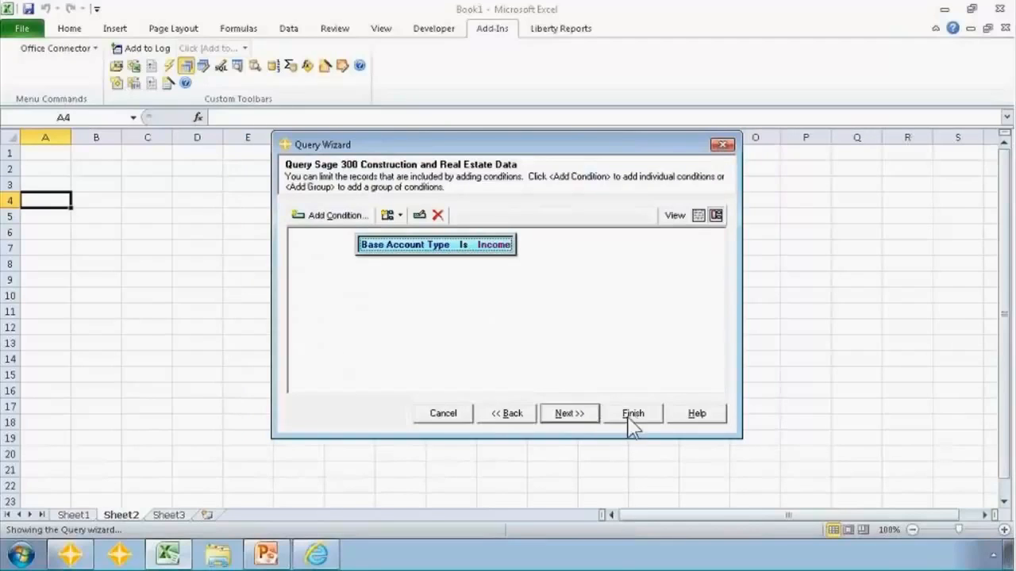
{"action": "left_click", "coordinate": [632, 413]}
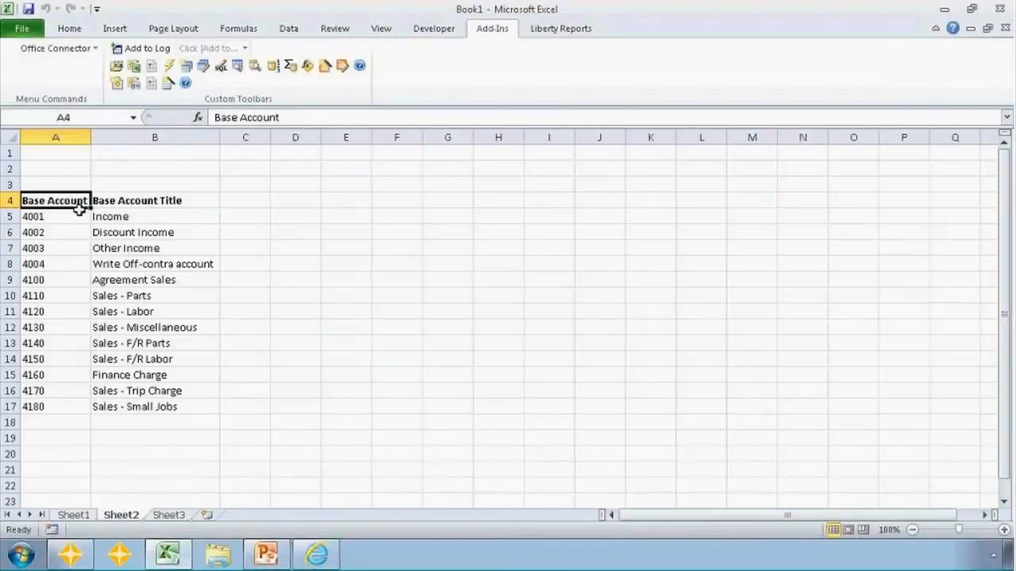
{"action": "left_click", "coordinate": [74, 216]}
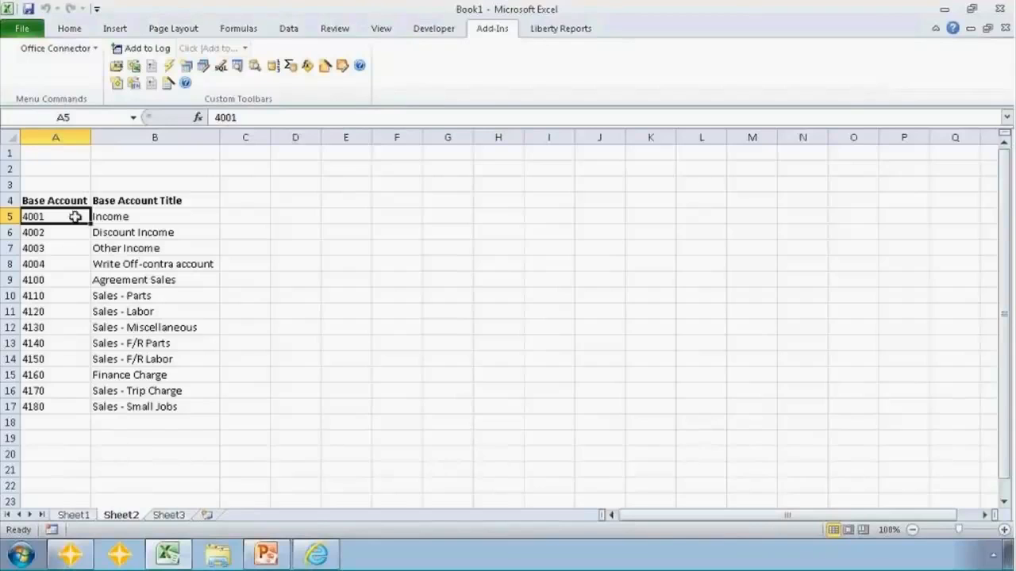
{"action": "left_click", "coordinate": [106, 216]}
{"action": "left_click", "coordinate": [57, 215]}
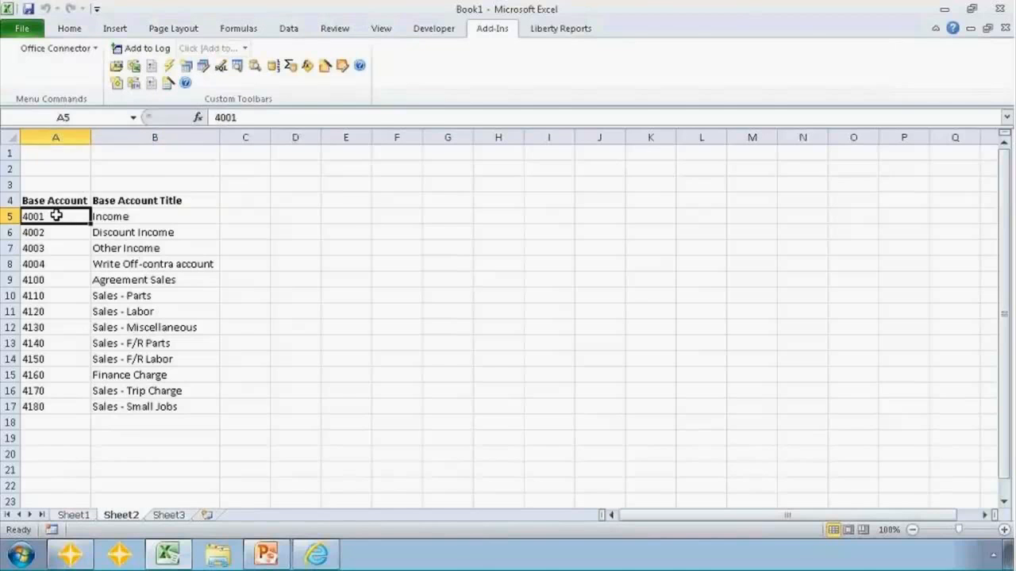